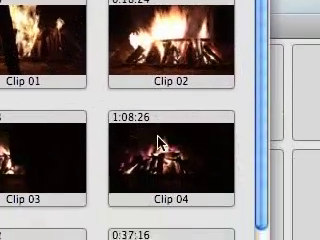
pyautogui.scroll(-2, 160, 132)
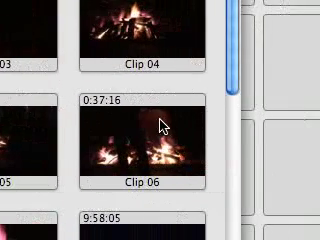
pyautogui.scroll(-3, 160, 125)
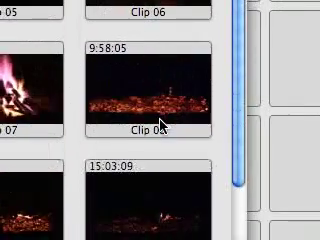
pyautogui.scroll(-2, 160, 125)
pyautogui.scroll(3, 157, 122)
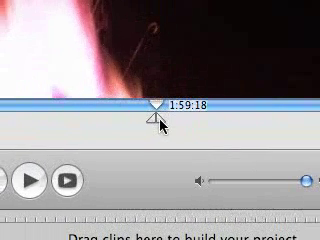
# Drag the crop markers to select the sparks section, about 1:59:18 to 2:48:19.
pyautogui.moveTo(160, 123); pyautogui.dragTo(163, 125)
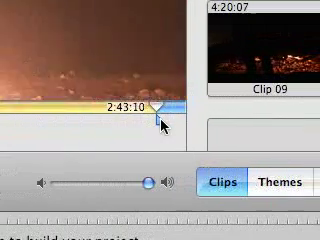
pyautogui.moveTo(163, 125); pyautogui.dragTo(162, 125)
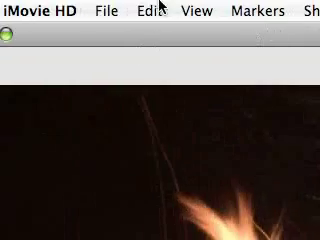
# Copy the selected 49-second sparks range from the Edit menu.
pyautogui.click(155, 10)
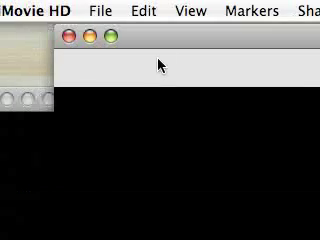
# Paste the copied sparks footage into the second project's timeline via the Edit menu.
pyautogui.click(160, 12)
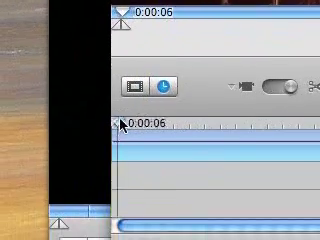
pyautogui.moveTo(119, 124)
pyautogui.mouseDown()
pyautogui.moveTo(163, 122)
pyautogui.moveTo(167, 126)
pyautogui.moveTo(163, 124)
pyautogui.mouseUp()
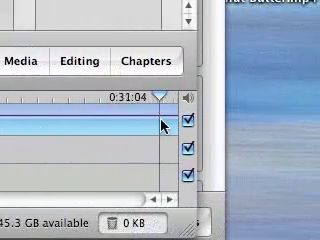